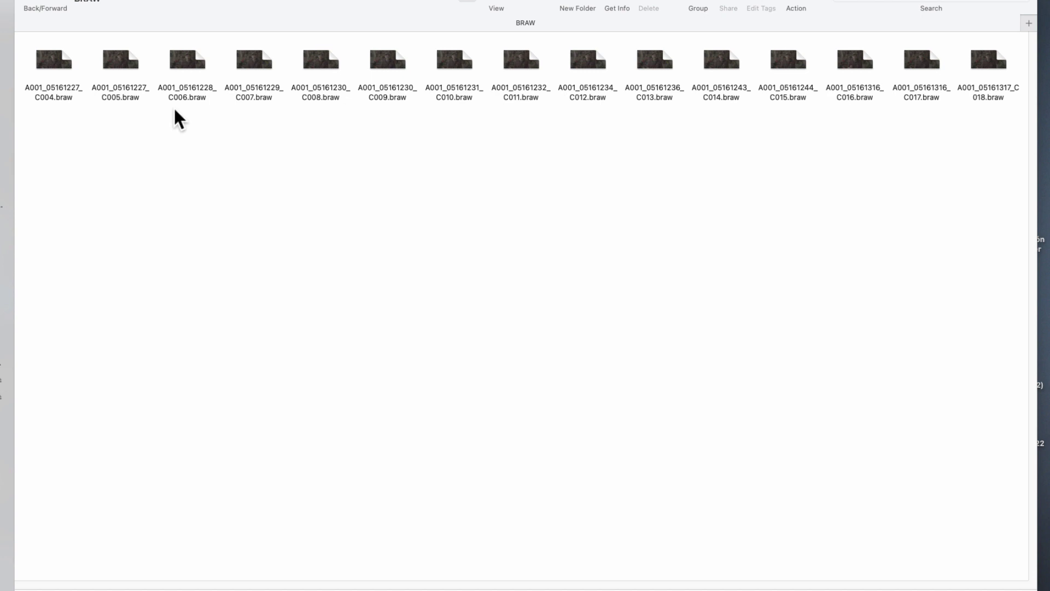
# Play A001_05161228_C006.braw in Blackmagic RAW Player to check it, then close the player.
pyautogui.click(189, 65)
pyautogui.rightClick(188, 65)
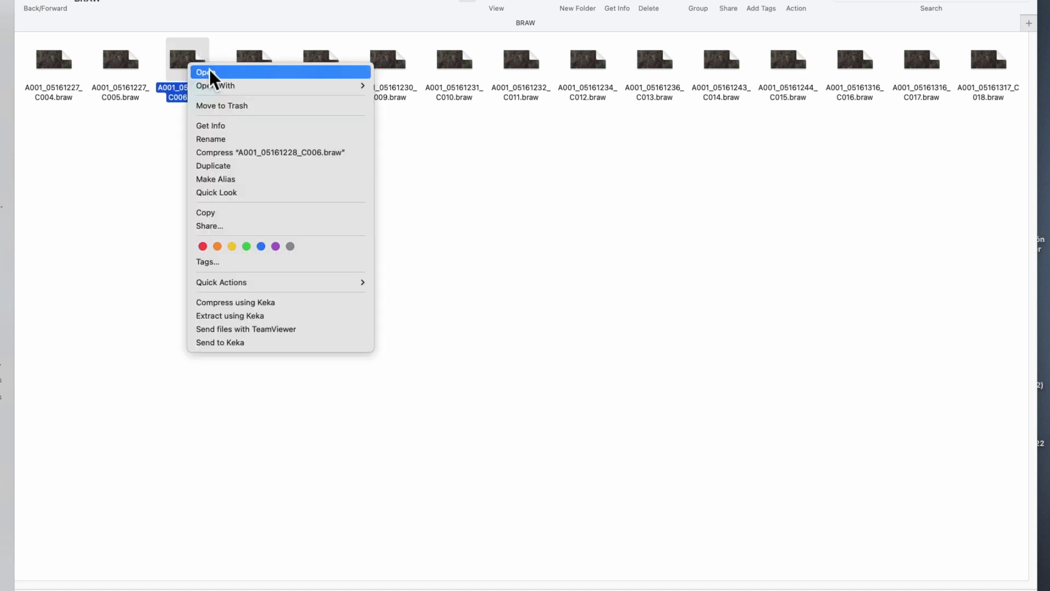
pyautogui.click(209, 71)
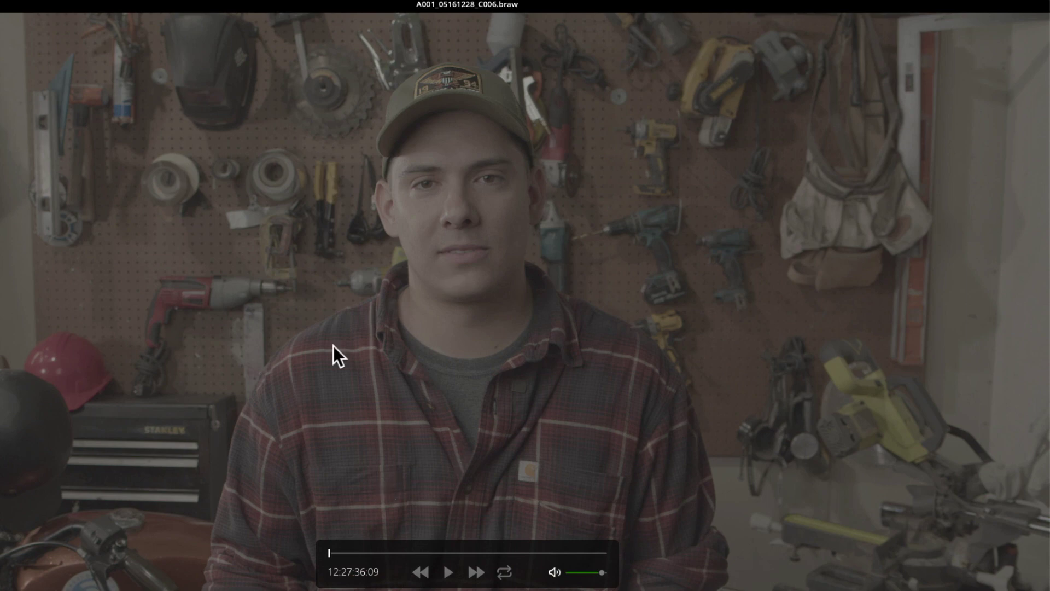
pyautogui.press('super+w')
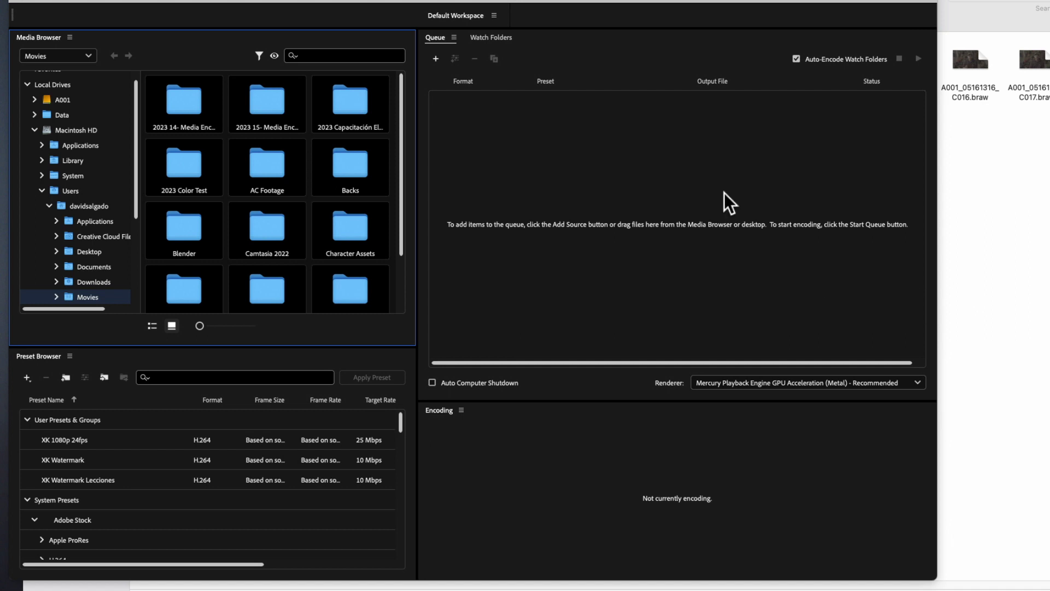
# Marquee-select all the .braw clips in the Finder BRAW folder, then return to Media Encoder.
pyautogui.click(998, 342)
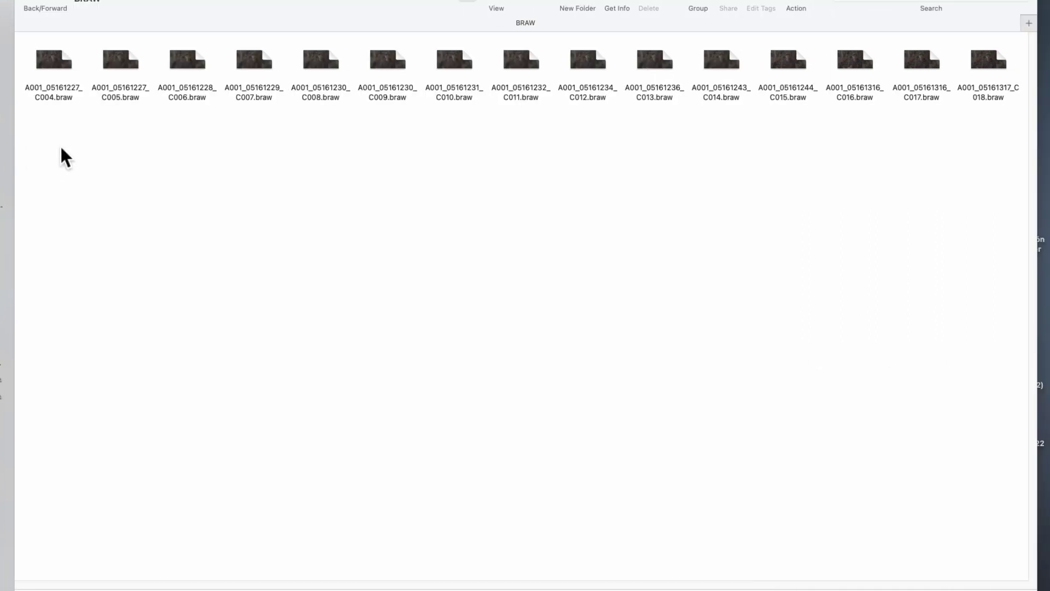
pyautogui.moveTo(29, 125); pyautogui.dragTo(1025, 41)
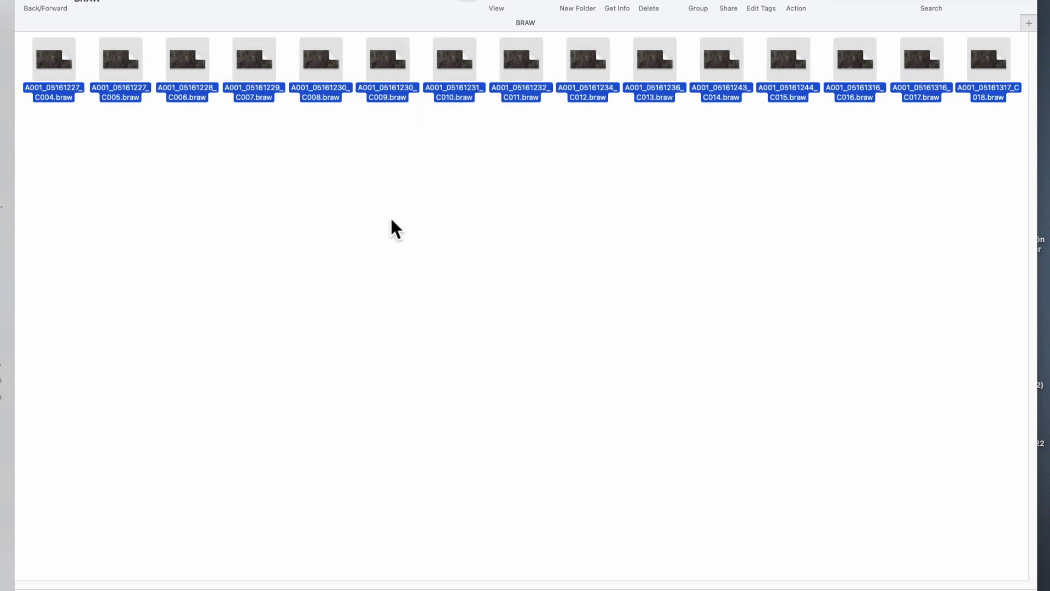
pyautogui.press('super+Tab')
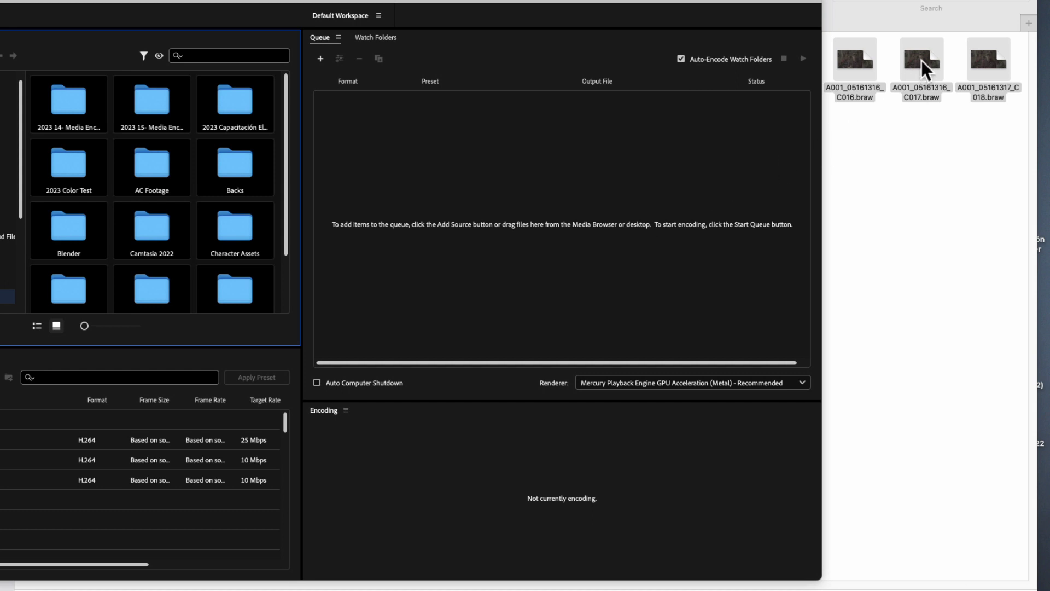
# Drop the selected .braw clips into the queue as fifteen separate sources.
pyautogui.moveTo(921, 60); pyautogui.dragTo(754, 236)
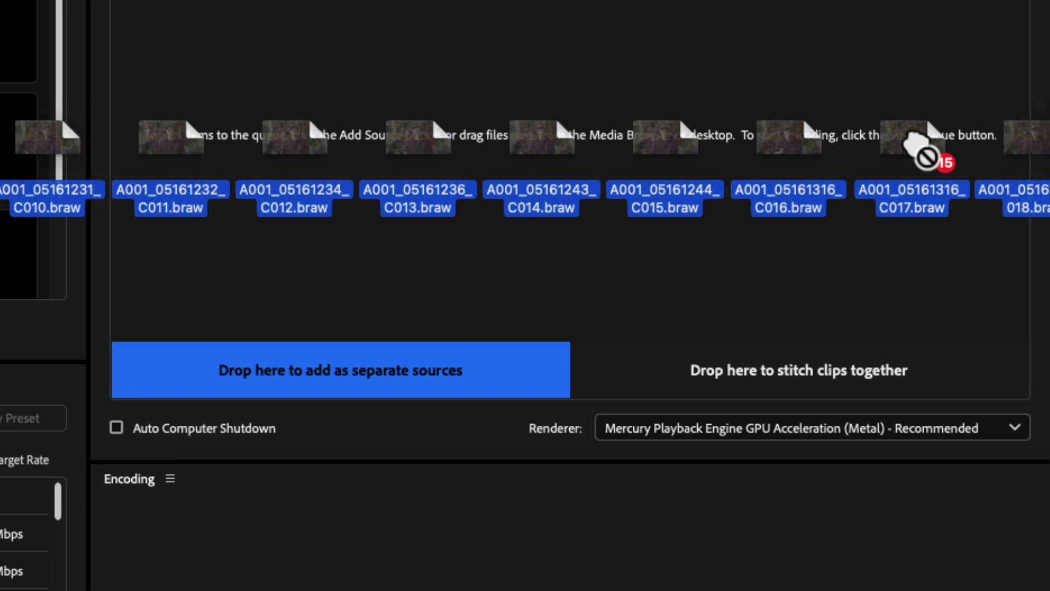
pyautogui.moveTo(925, 155); pyautogui.dragTo(367, 249)
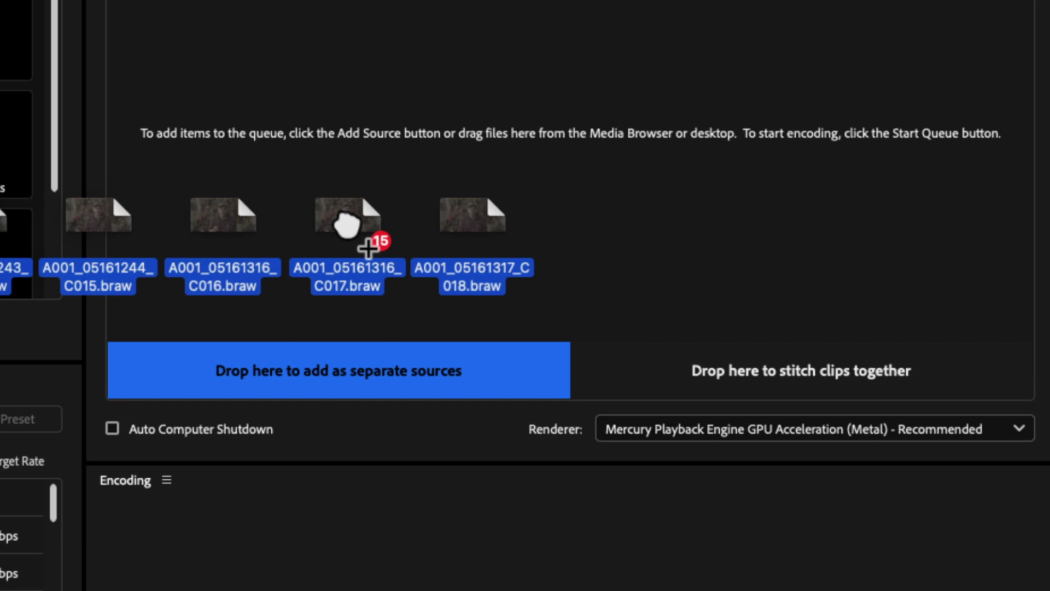
pyautogui.moveTo(367, 248); pyautogui.dragTo(383, 383)
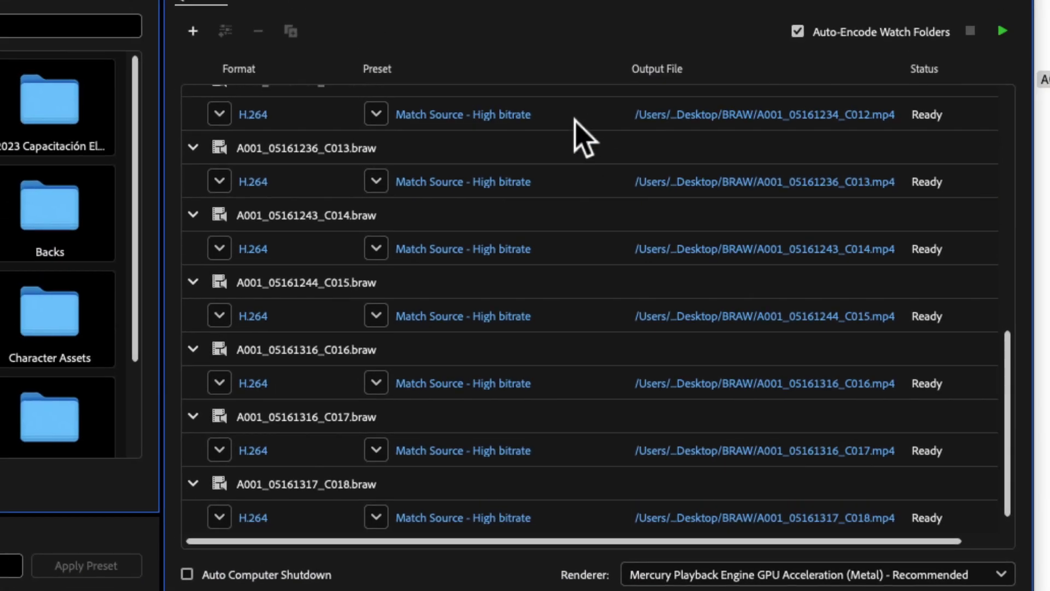
# Select all fifteen clip jobs in the queue, starting from the first one.
pyautogui.scroll(10, 576, 139)
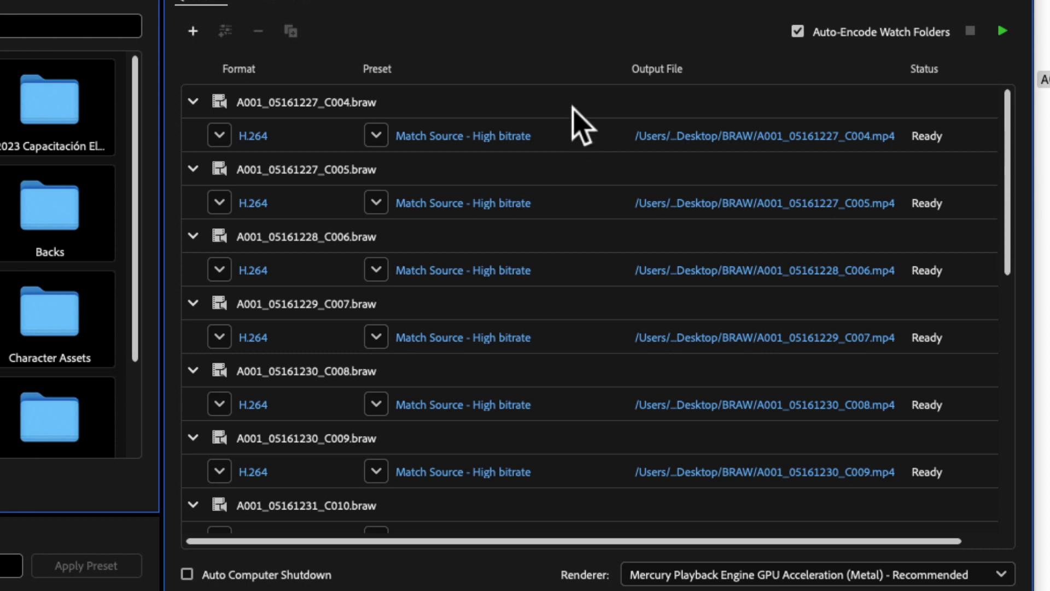
pyautogui.click(571, 113)
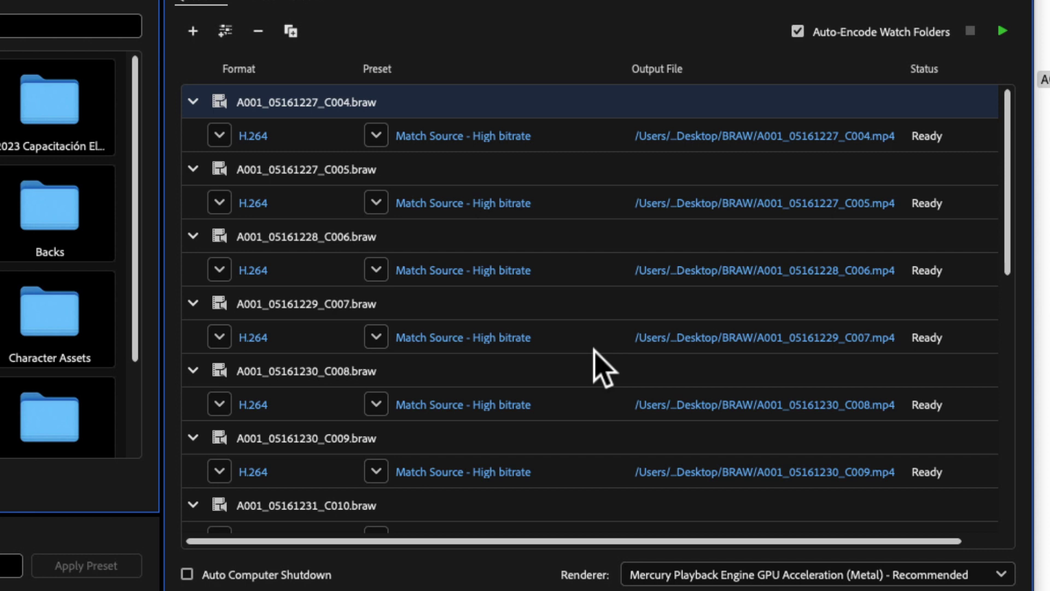
pyautogui.hscroll(2, 601, 367)
pyautogui.scroll(-10, 602, 367)
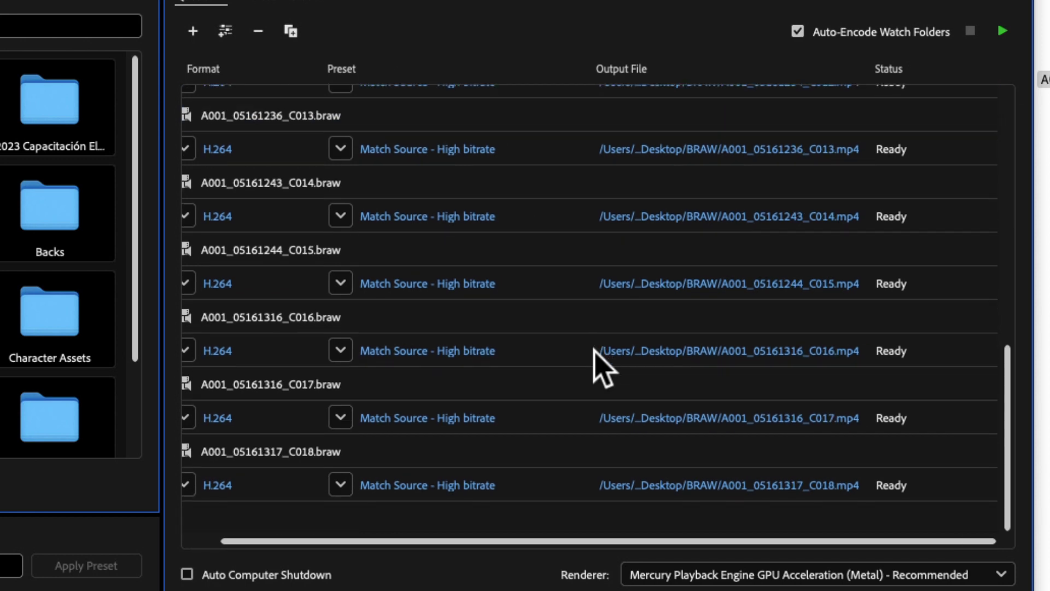
pyautogui.press('super+a')
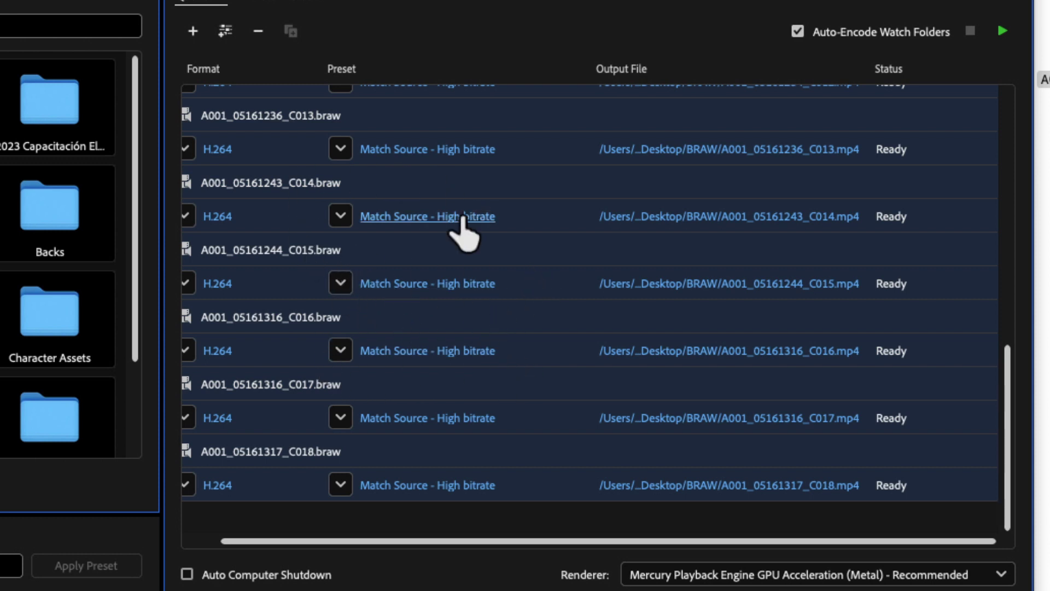
# Open the 'Match Source - High bitrate' preset of the selected jobs for editing.
pyautogui.moveTo(453, 218)
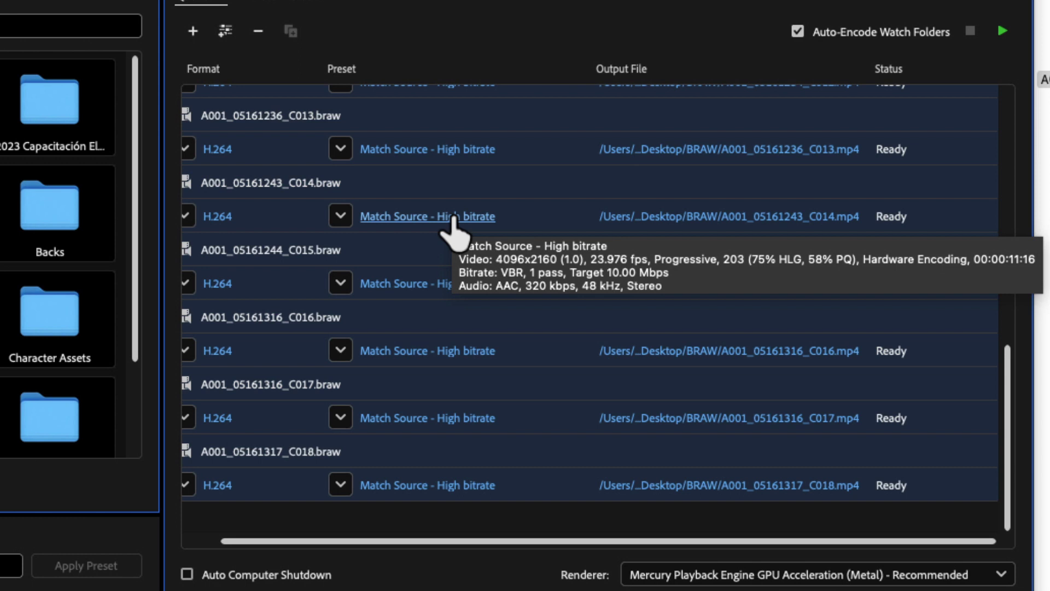
pyautogui.click(453, 219)
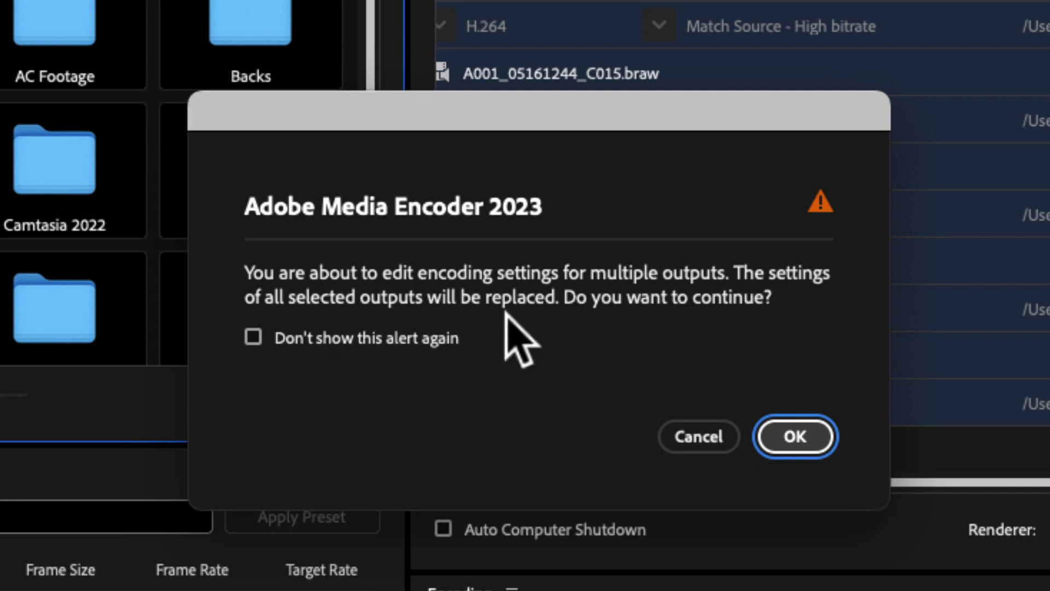
# Confirm replacing all outputs' settings and set Format to QuickTime with the Apple ProRes 422 preset.
pyautogui.click(800, 436)
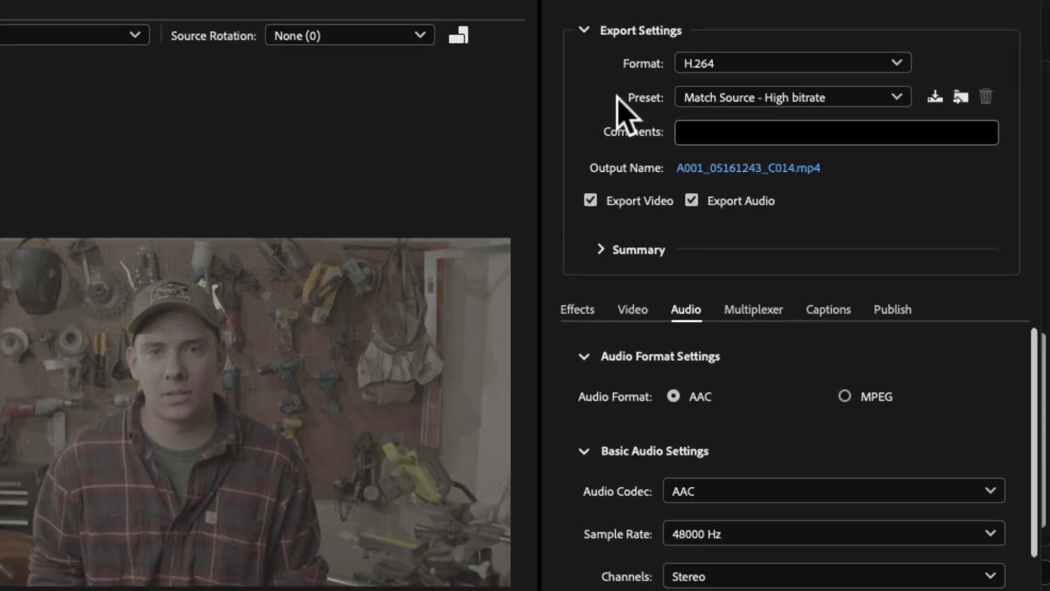
pyautogui.click(699, 63)
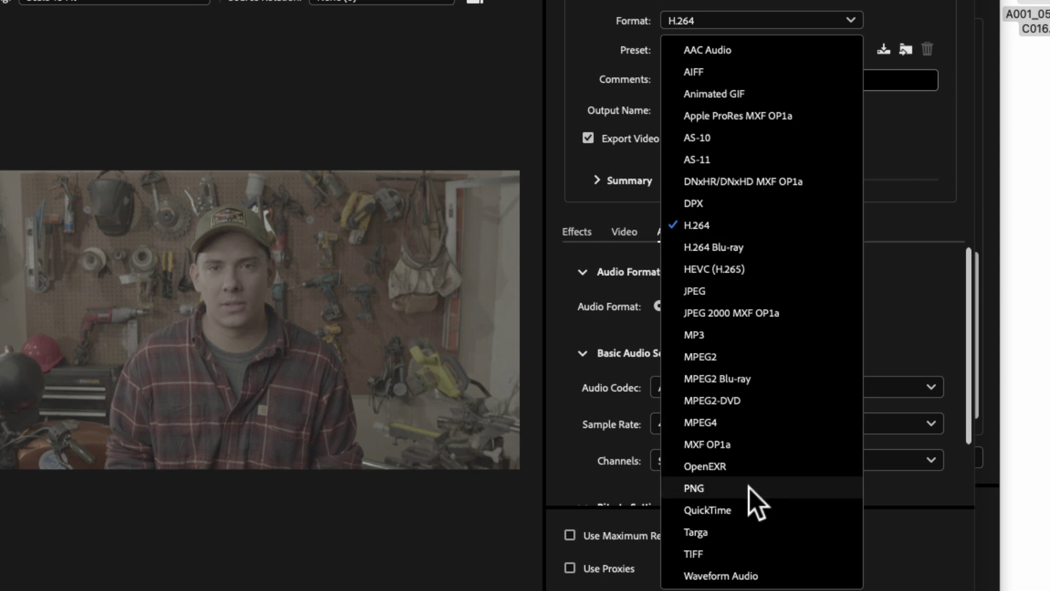
pyautogui.click(721, 511)
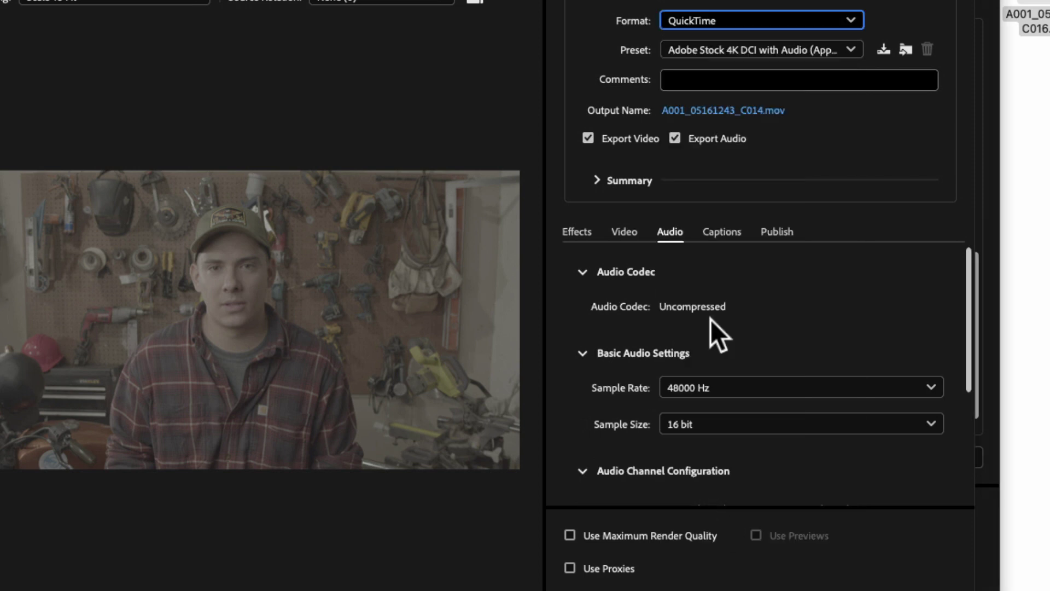
pyautogui.click(681, 48)
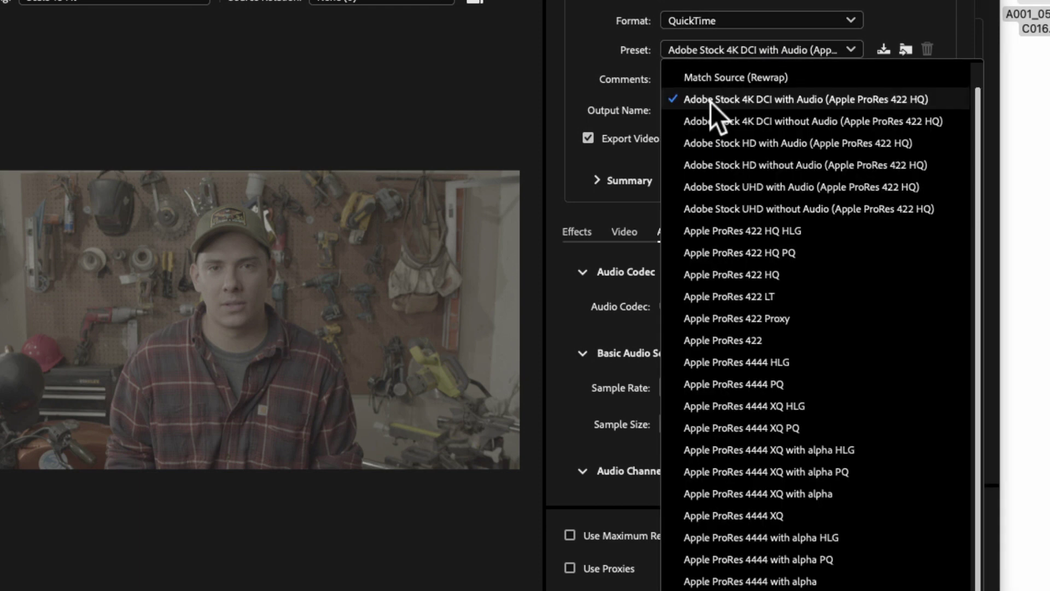
pyautogui.click(746, 342)
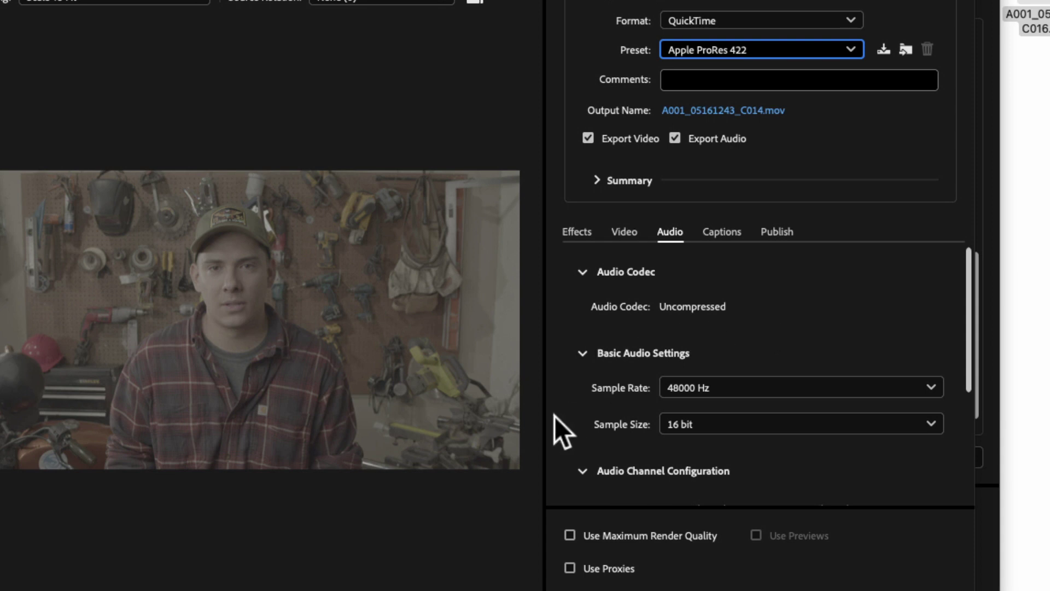
# Set the audio sample size to 24 bit and apply the export settings to the queue.
pyautogui.click(626, 233)
pyautogui.scroll(-15, 582, 434)
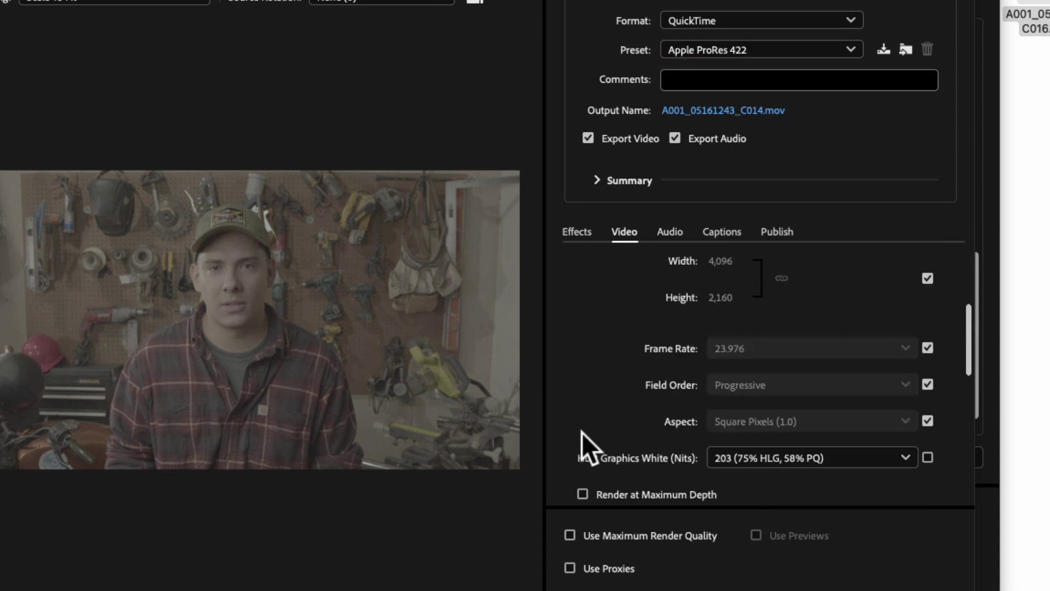
pyautogui.scroll(-4, 582, 432)
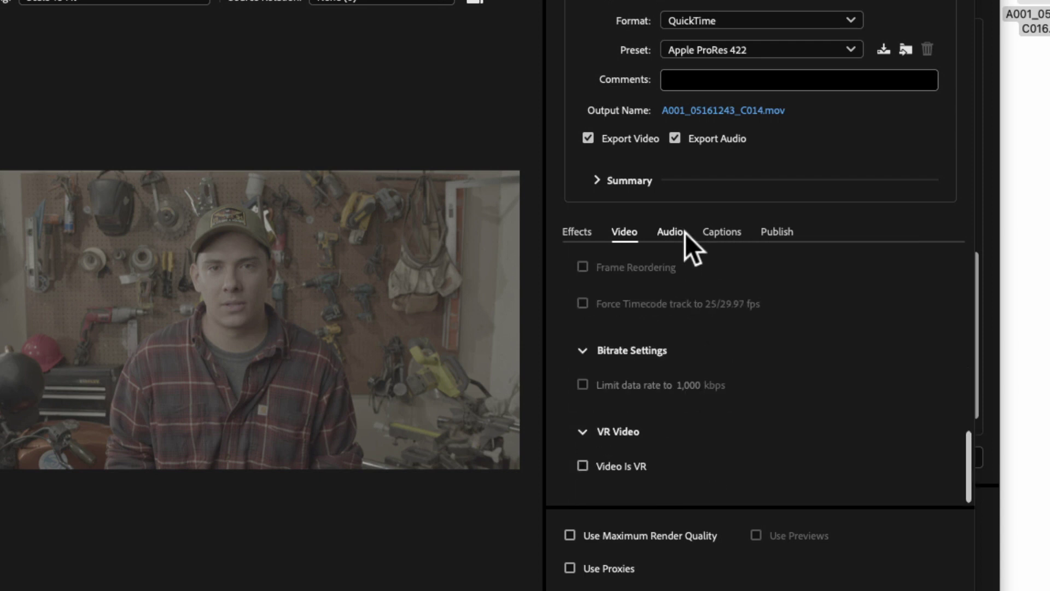
pyautogui.click(684, 232)
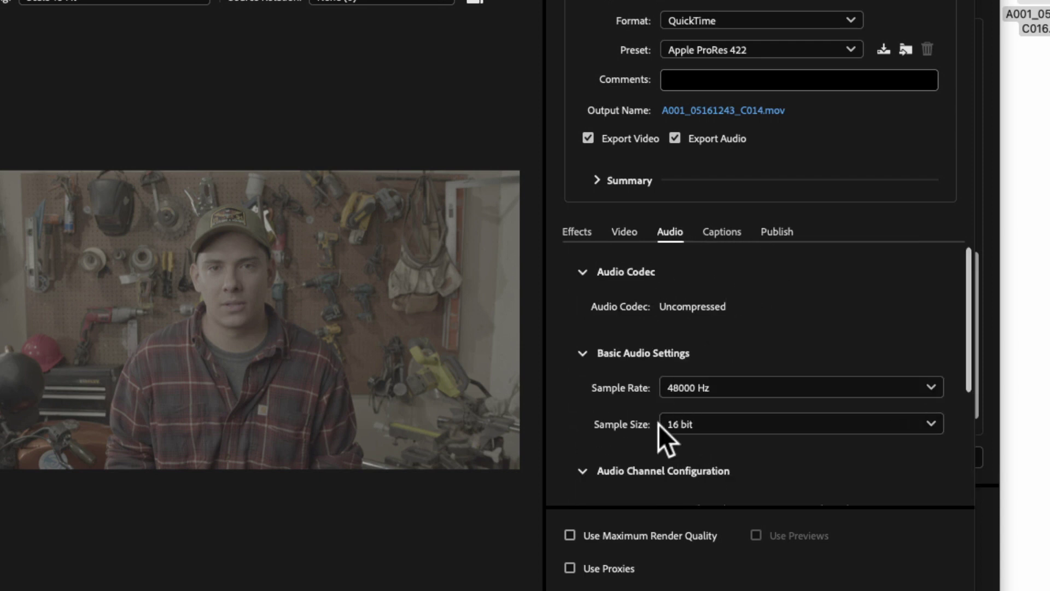
pyautogui.click(720, 427)
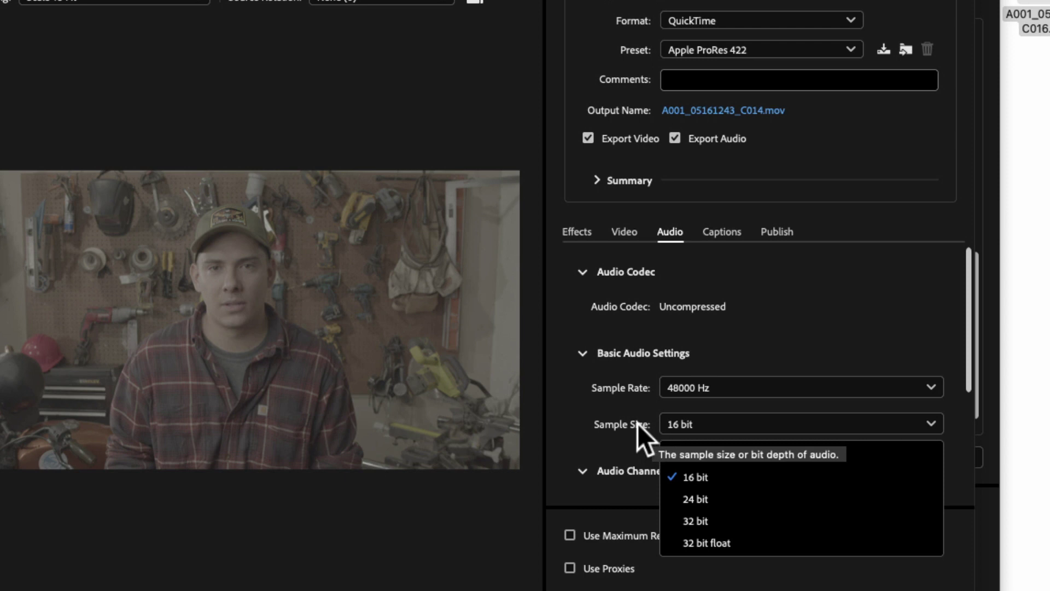
pyautogui.click(701, 500)
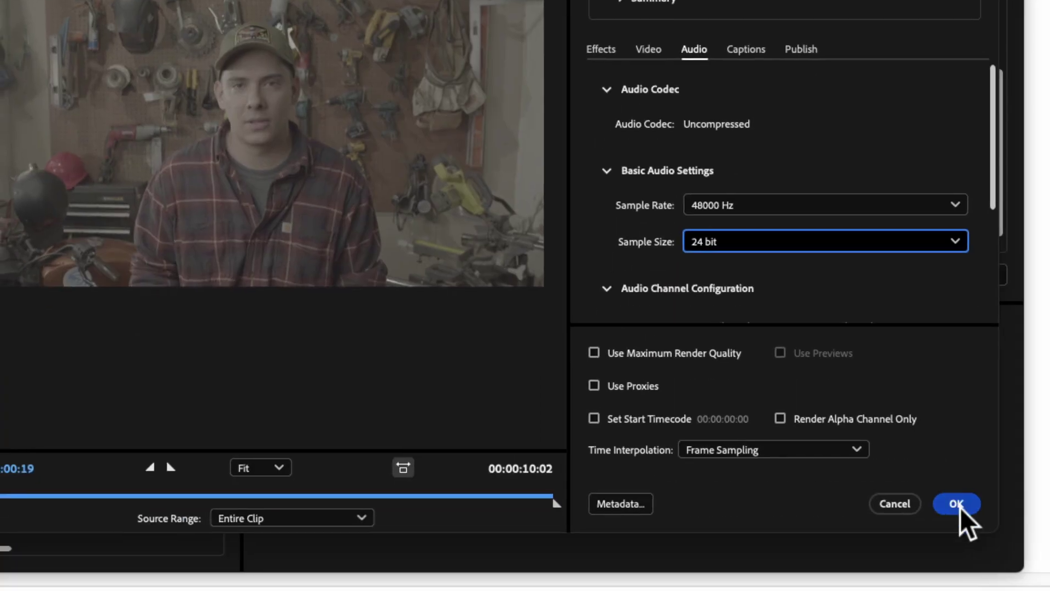
pyautogui.click(958, 504)
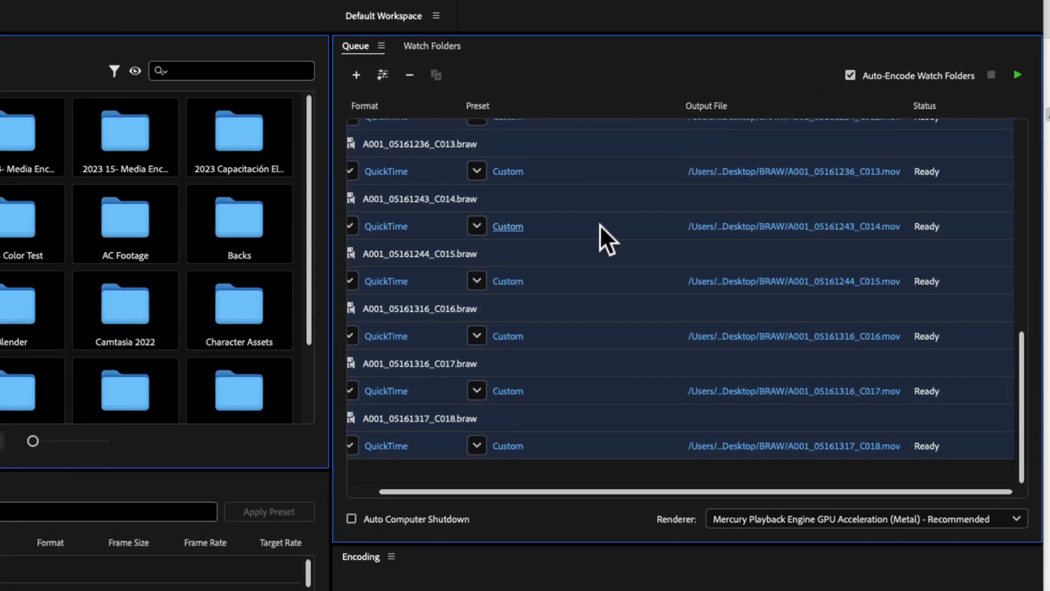
pyautogui.scroll(10, 553, 320)
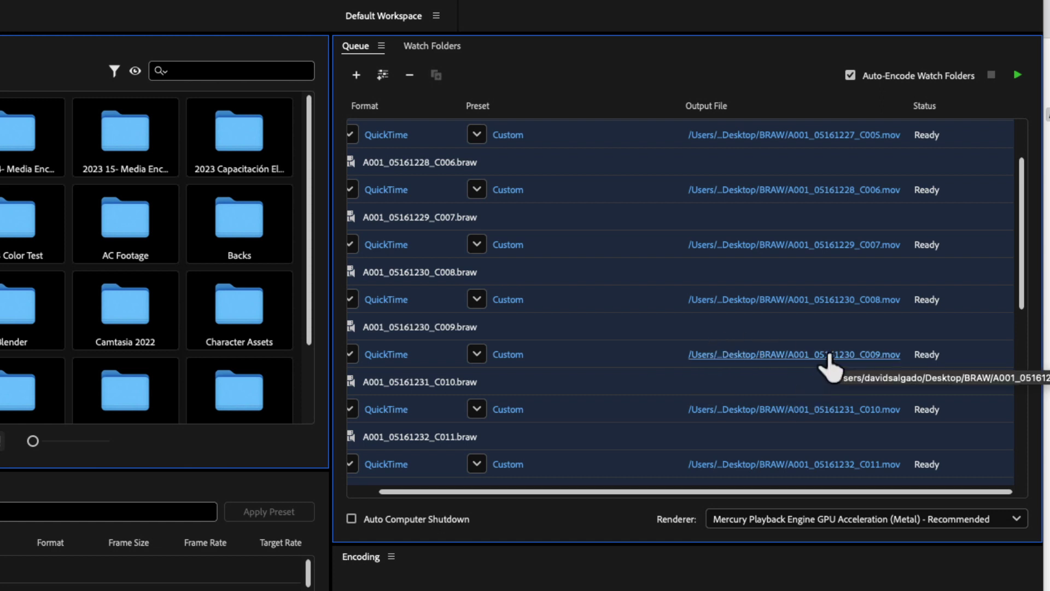
# Create a folder named 'Converted' inside BRAW and choose it as the output location.
pyautogui.click(830, 359)
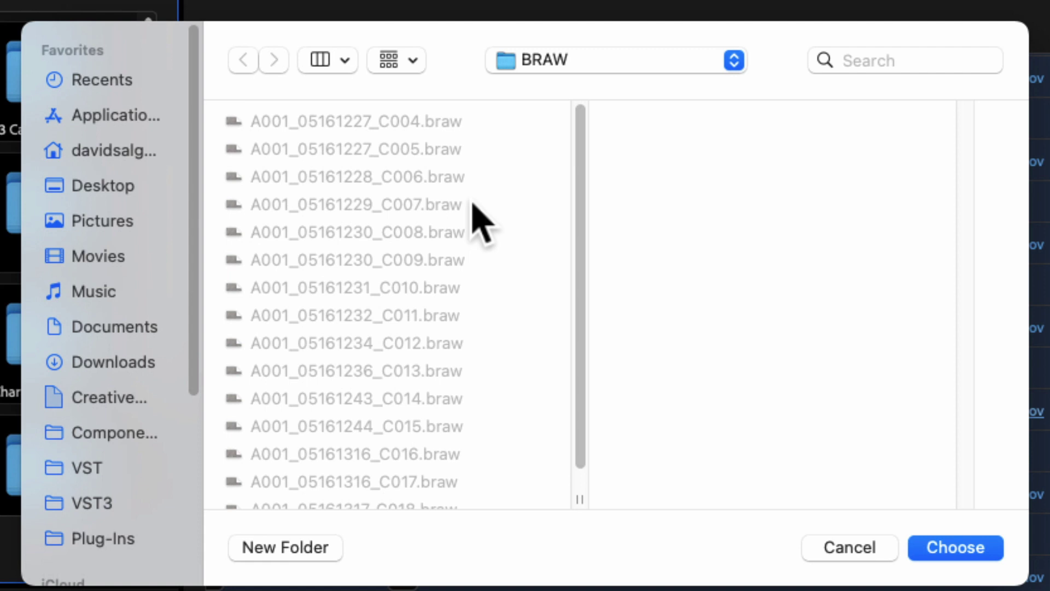
pyautogui.scroll(-1, 392, 398)
pyautogui.scroll(1, 392, 399)
pyautogui.click(296, 550)
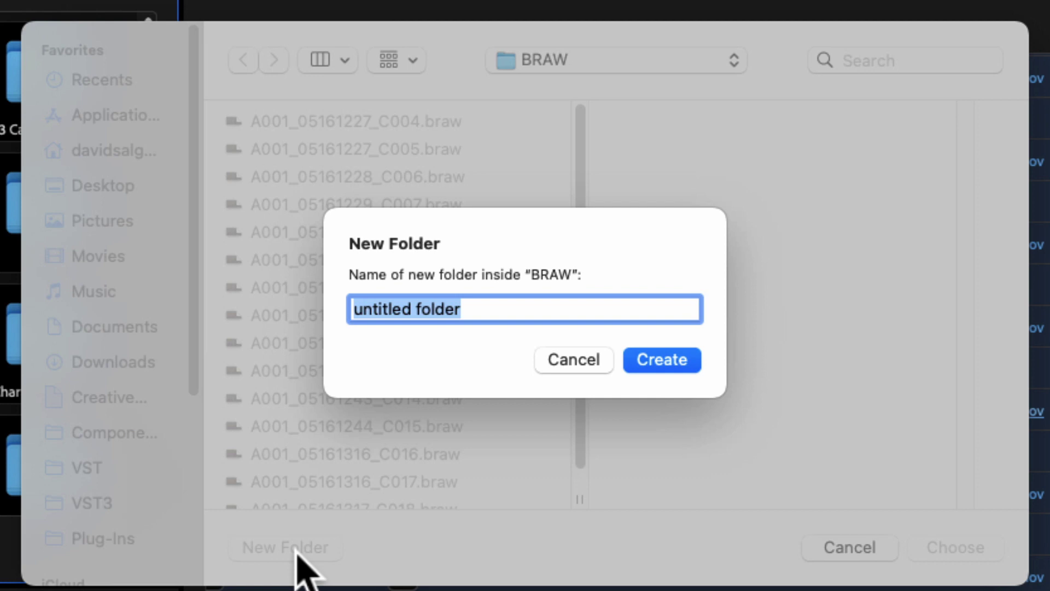
pyautogui.write('Conve')
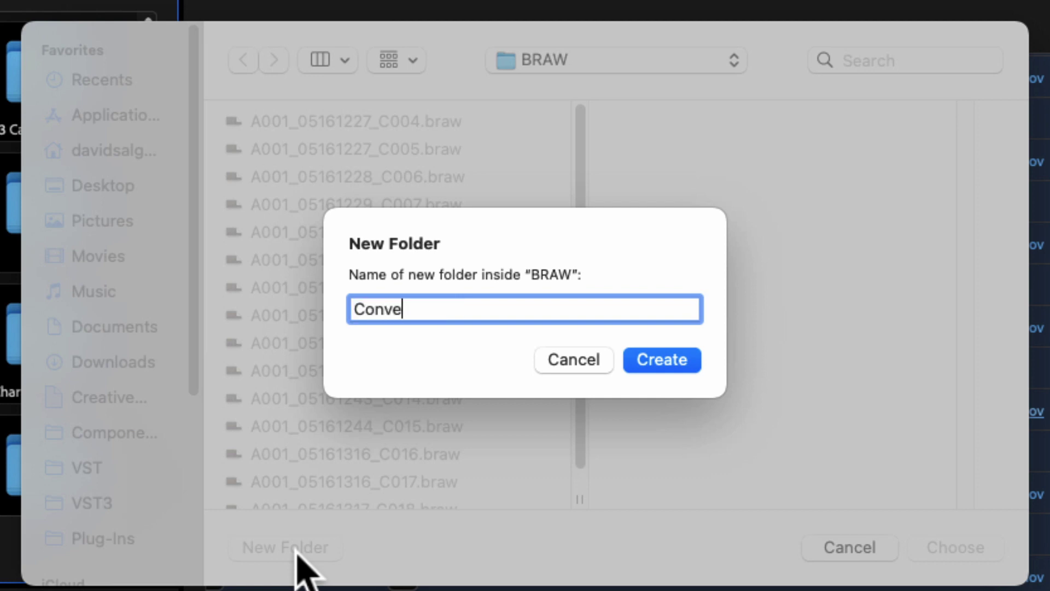
pyautogui.write('rted')
pyautogui.press('Return')
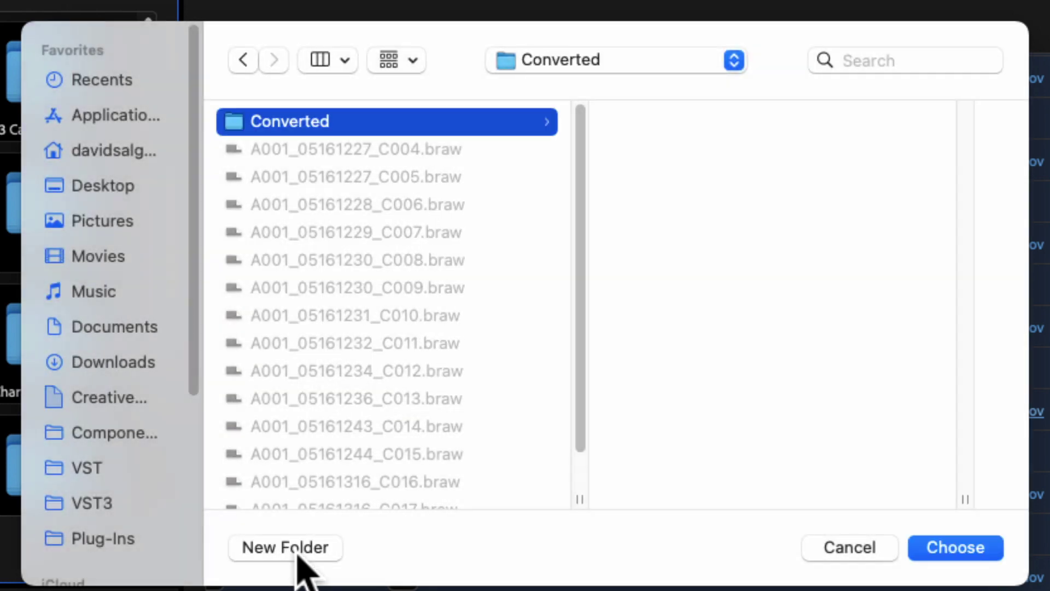
pyautogui.click(964, 547)
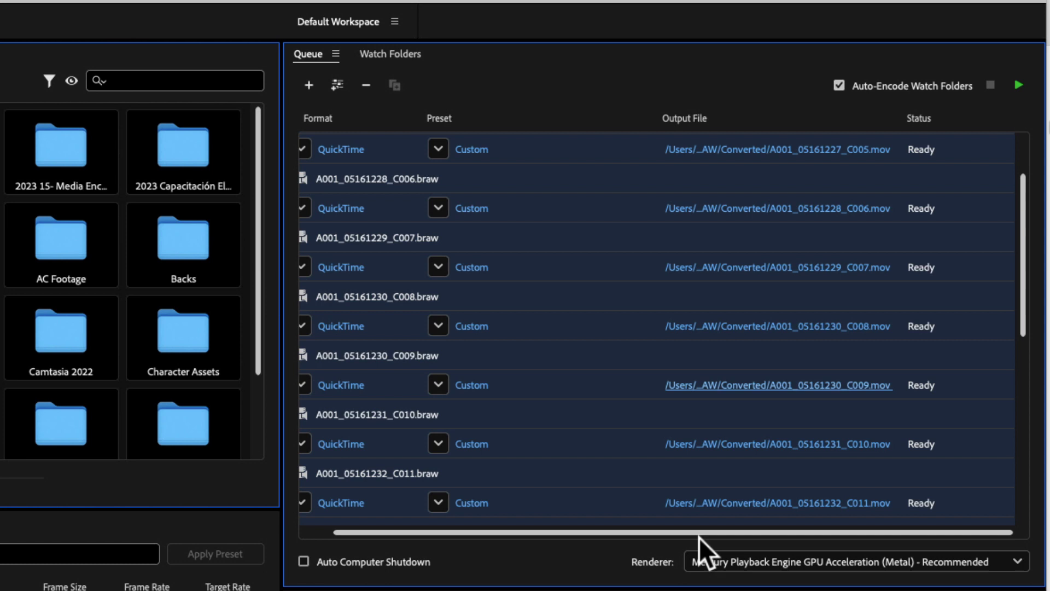
pyautogui.moveTo(699, 534); pyautogui.dragTo(642, 534)
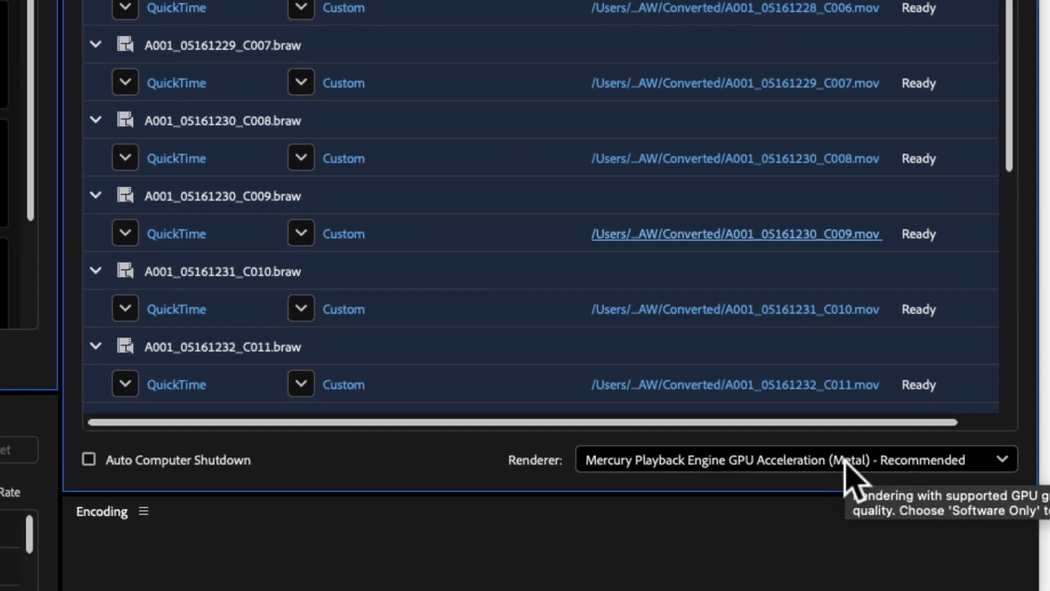
pyautogui.click(847, 474)
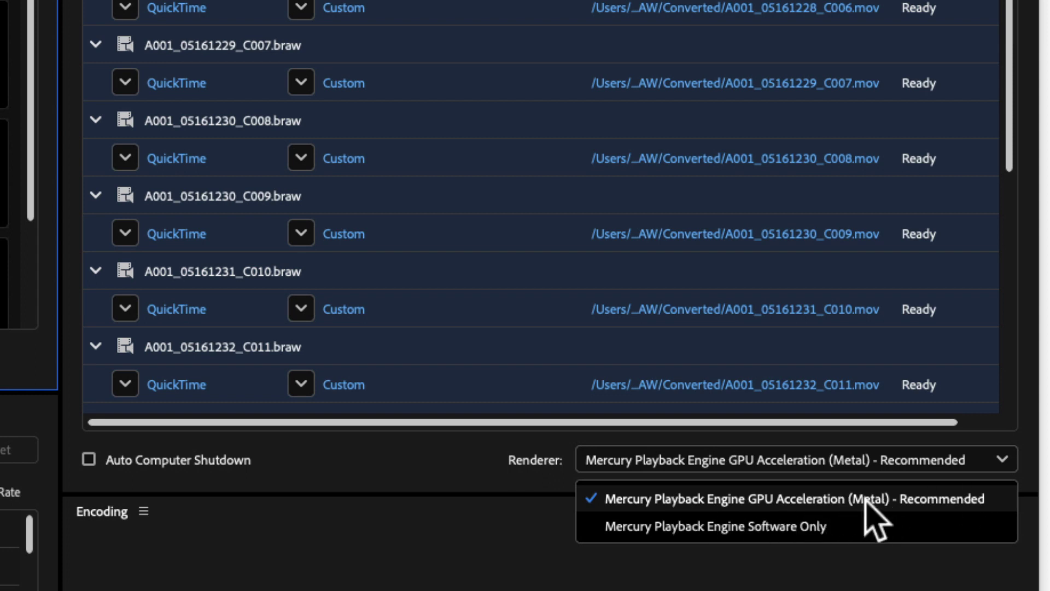
pyautogui.click(907, 499)
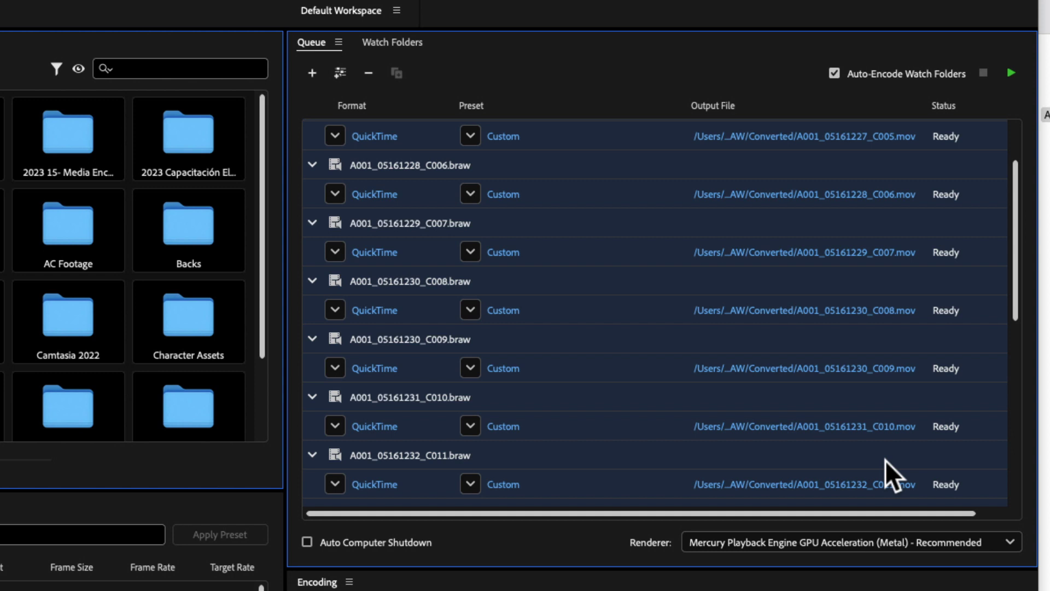
# Start encoding the queue and bring the Finder BRAW window forward.
pyautogui.click(1009, 74)
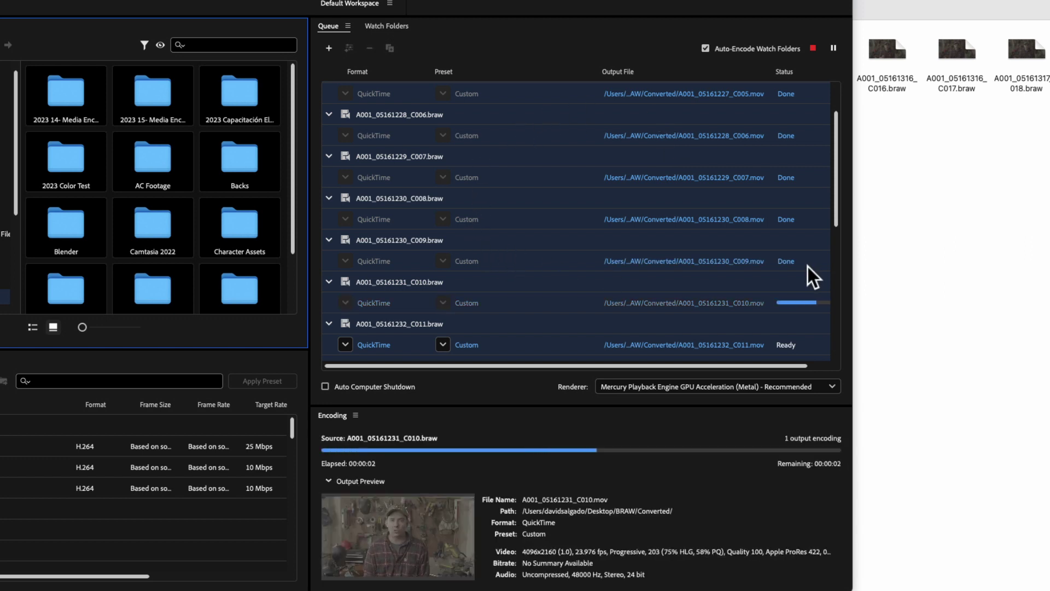
pyautogui.click(909, 253)
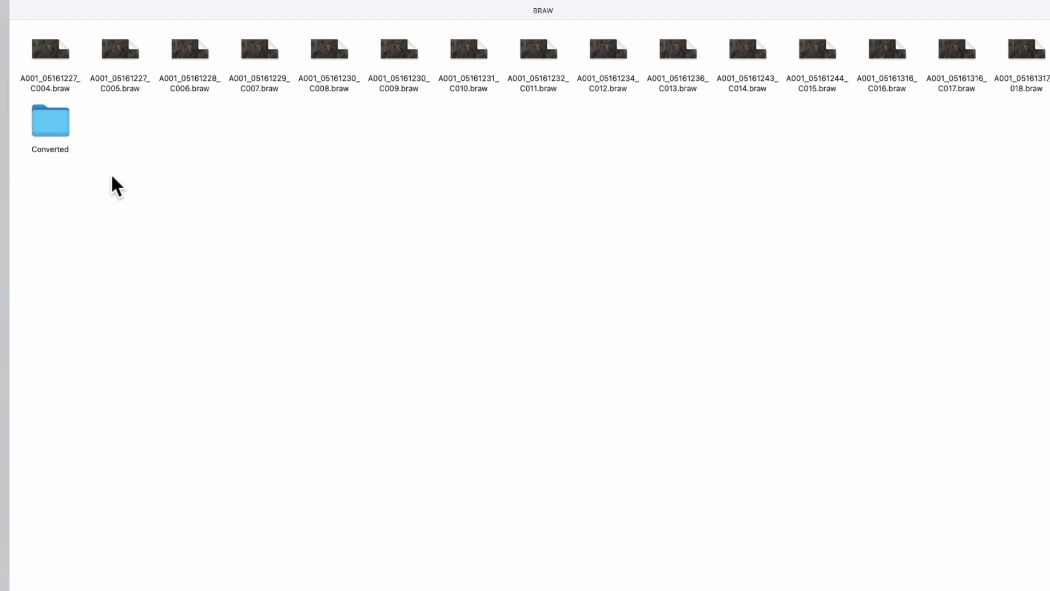
# Open the Converted folder to watch the encoded .mov files appear.
pyautogui.doubleClick(46, 117)
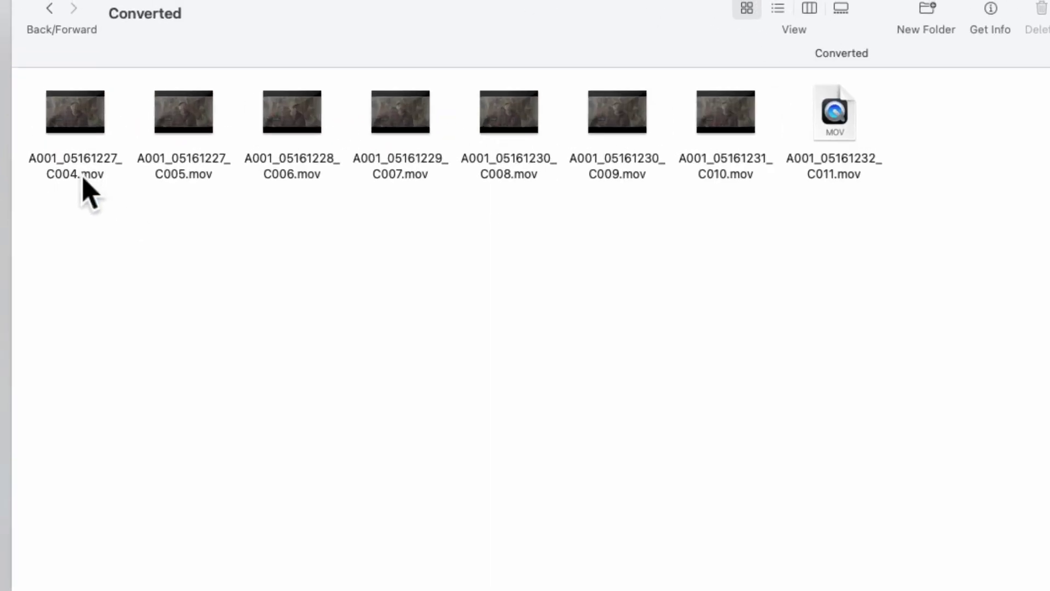
pyautogui.moveTo(414, 93)
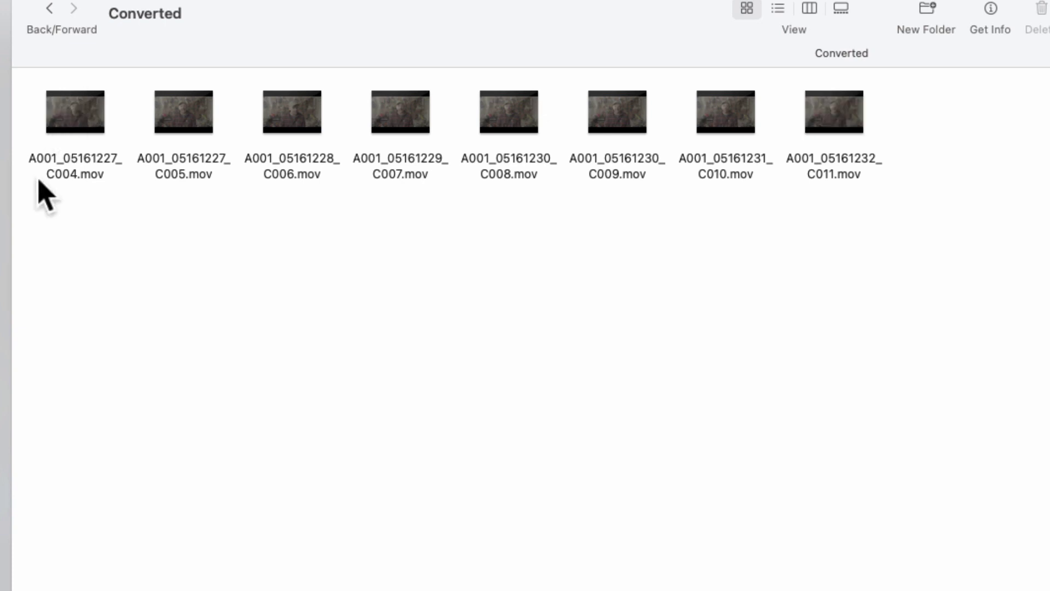